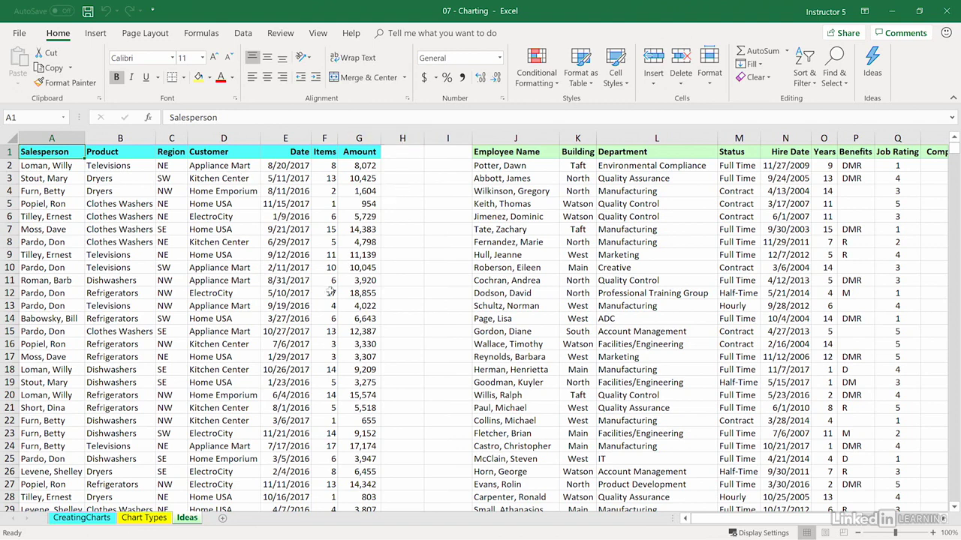
Step: Generate Ideas for the sales table with the Salesperson to Amount columns and browse the suggested charts
left_click(237, 193)
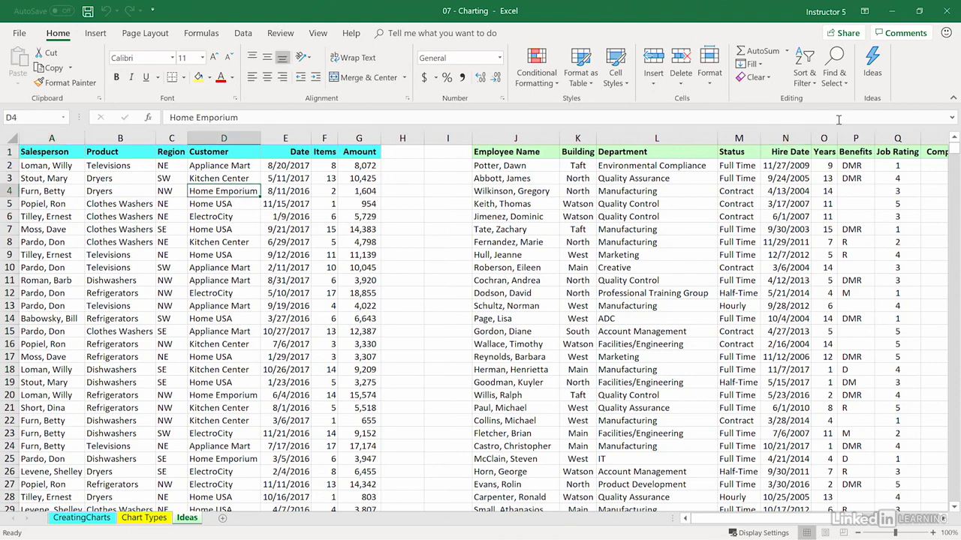
left_click(873, 69)
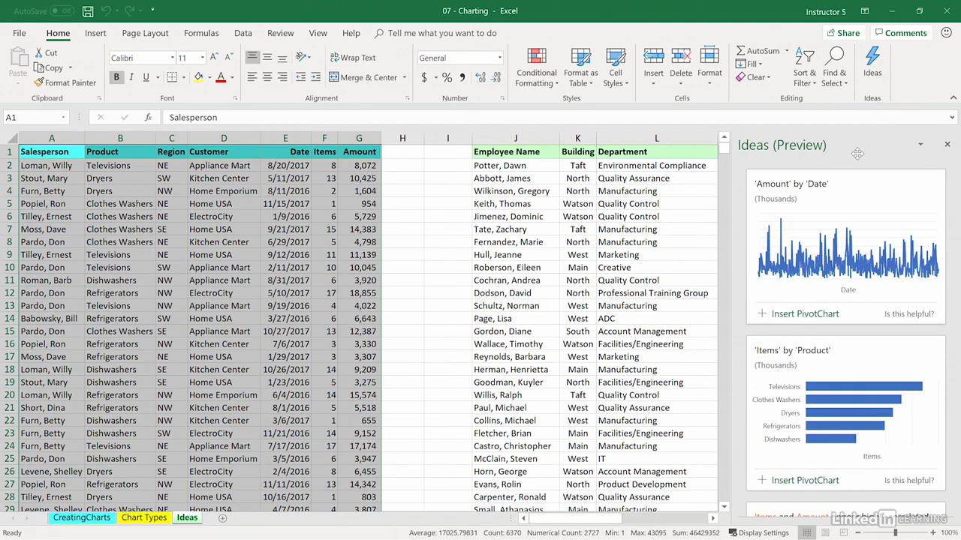
scroll(864, 197, "down", 2)
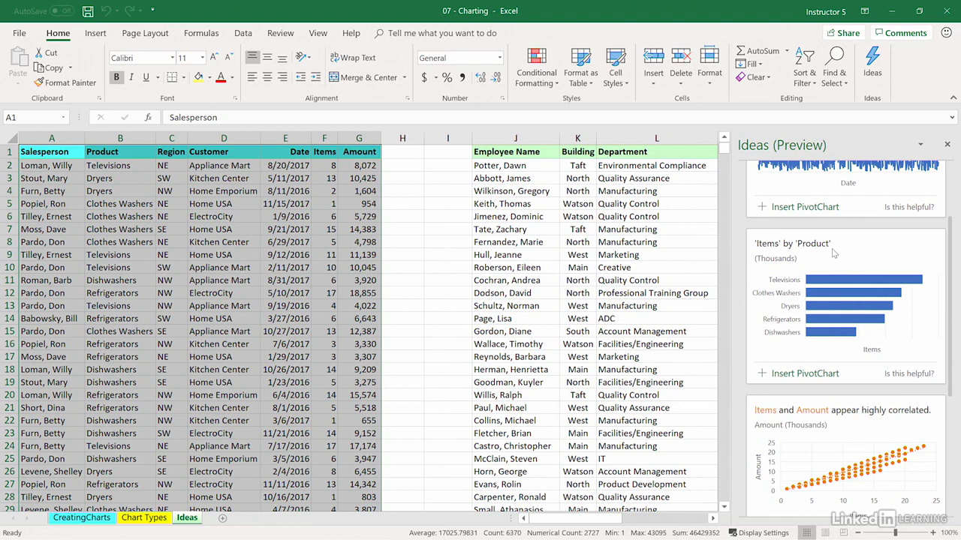
Step: Insert the suggested 'Items' by 'Product' PivotChart, place it directly beside its pivot table, and hide the chart's field list
left_click(805, 374)
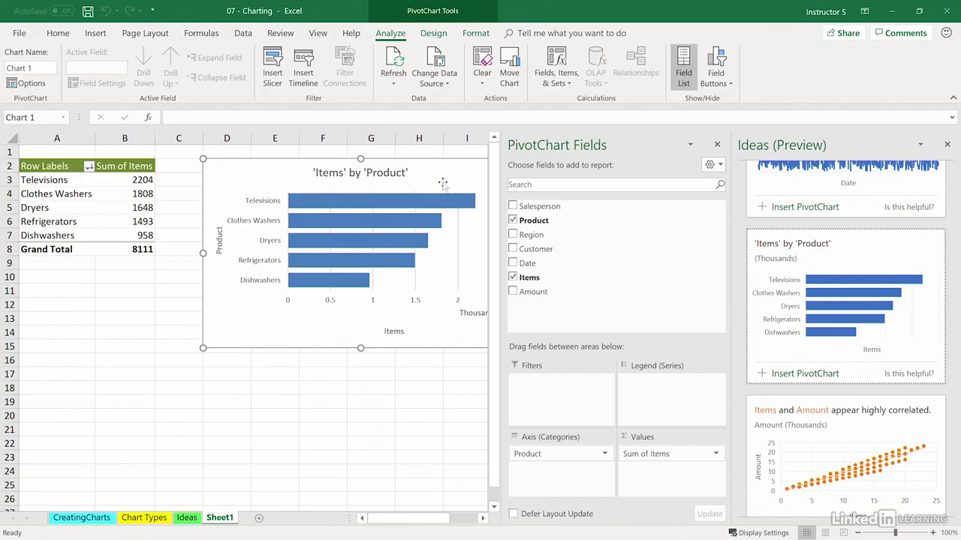
left_click_drag(438, 173, 398, 175)
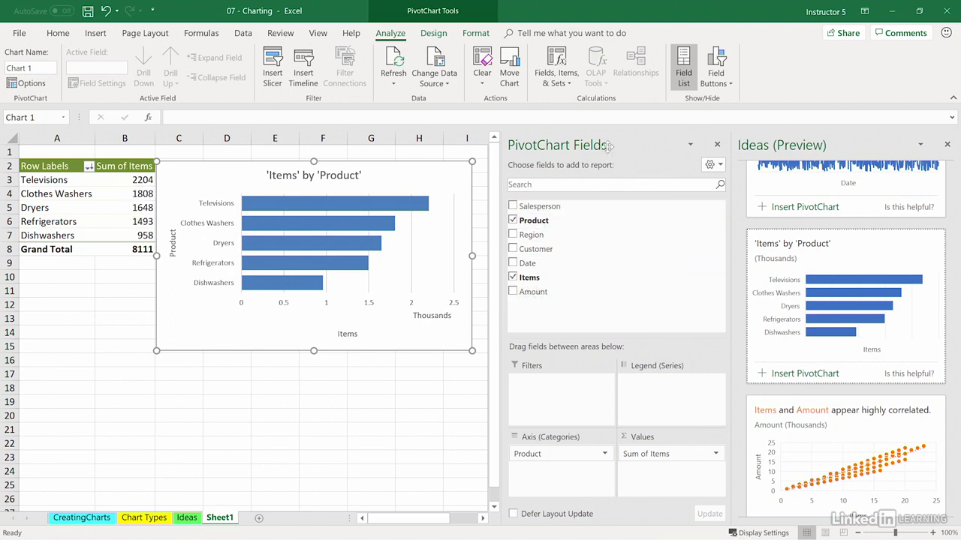
left_click(717, 144)
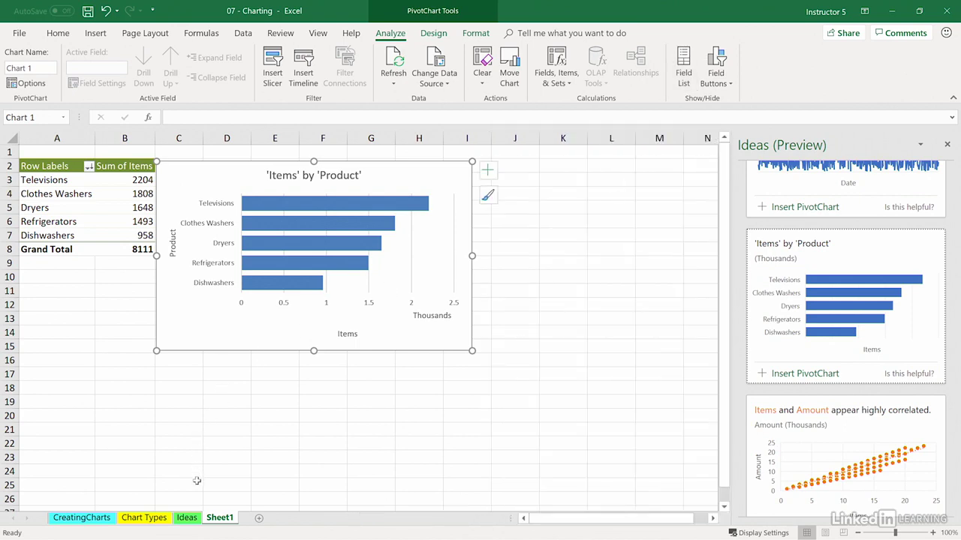
Step: Return to the Ideas sheet, review the full list of suggested charts for the sales data, and close the suggestions
left_click(186, 518)
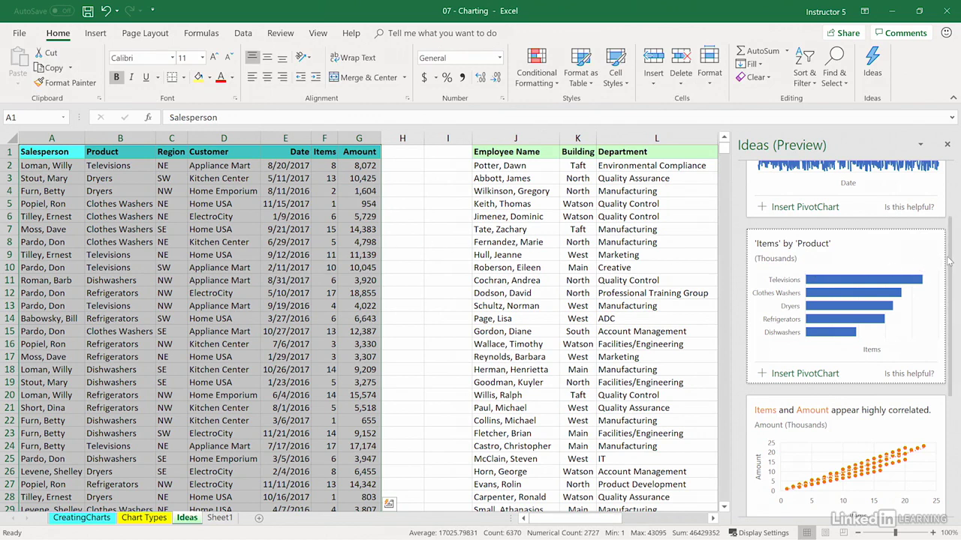
left_click_drag(949, 260, 955, 343)
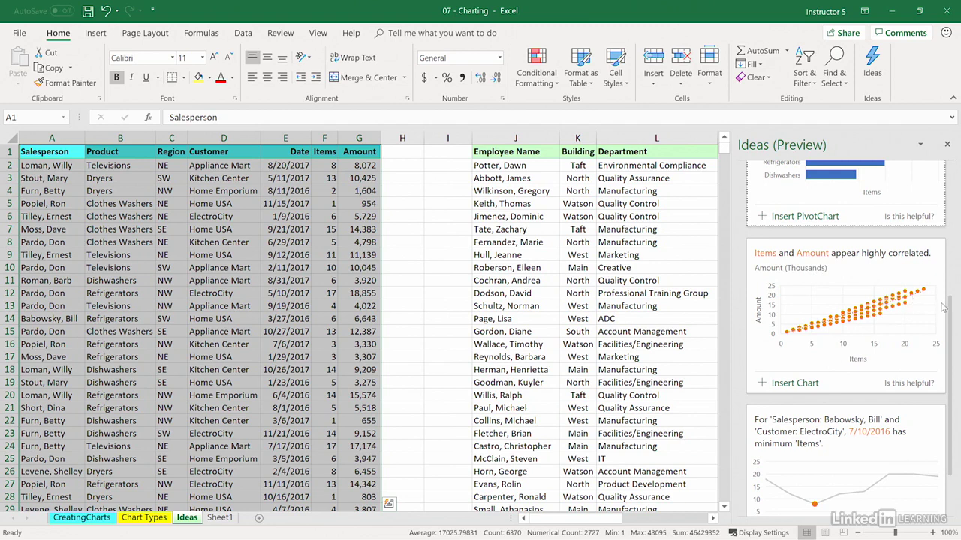
left_click_drag(952, 319, 948, 364)
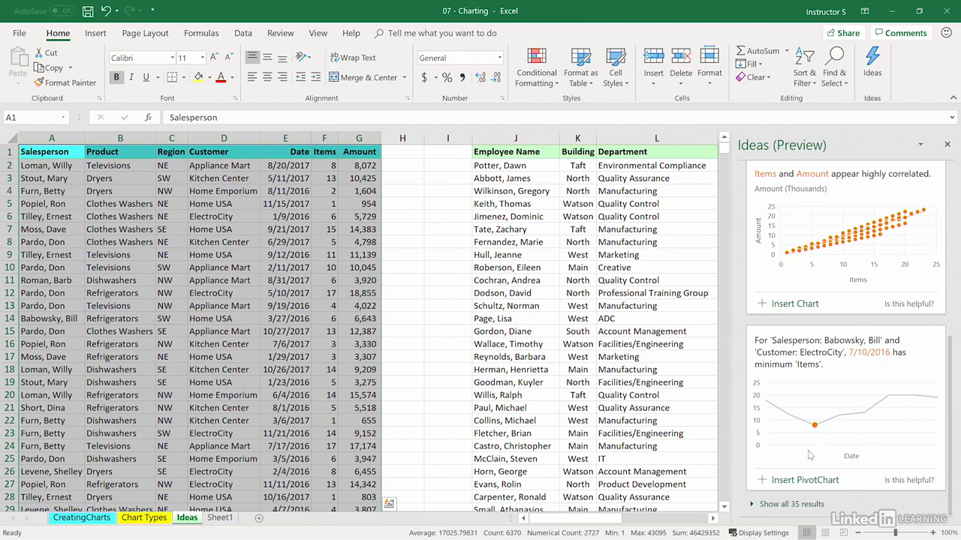
left_click(794, 506)
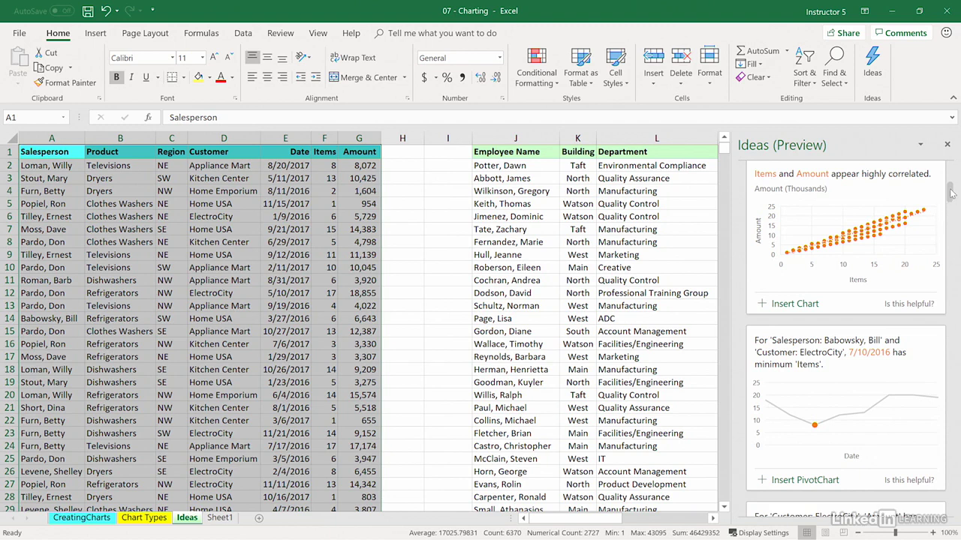
left_click_drag(952, 194, 953, 210)
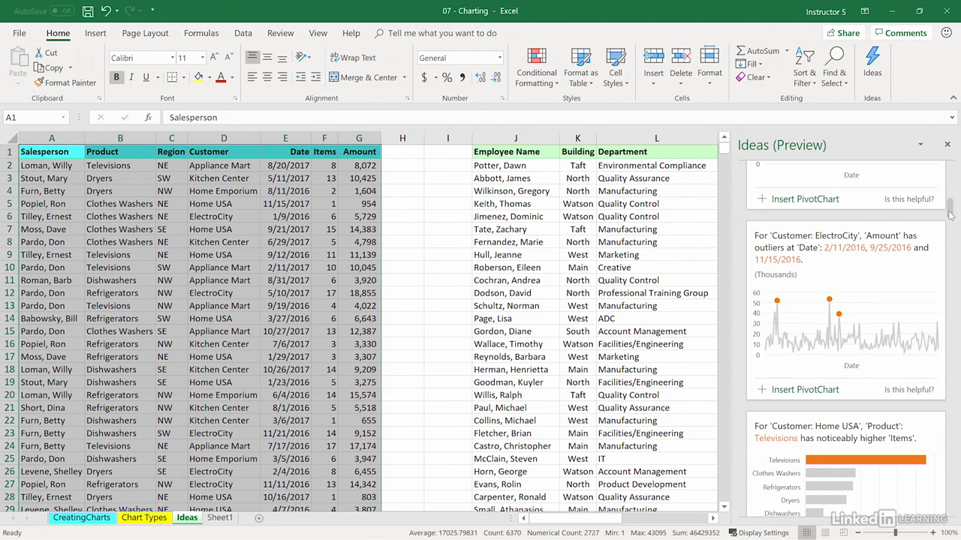
scroll(949, 217, "down", 1)
left_click_drag(950, 218, 951, 231)
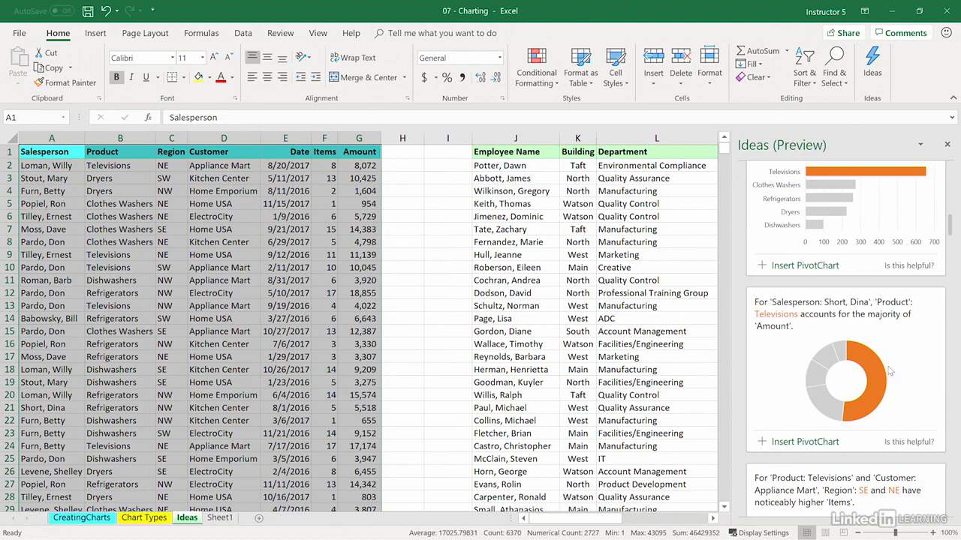
left_click_drag(951, 229, 954, 262)
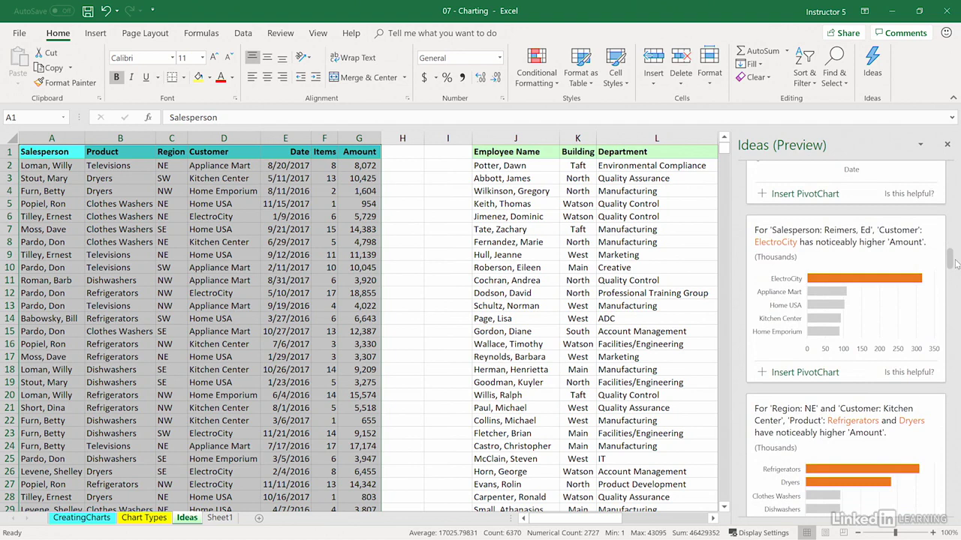
left_click_drag(956, 264, 956, 288)
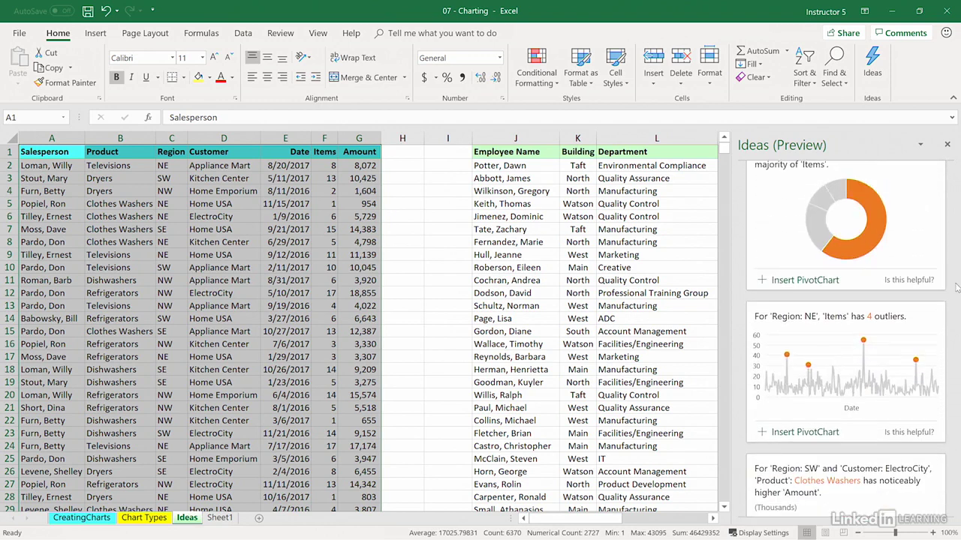
left_click(946, 145)
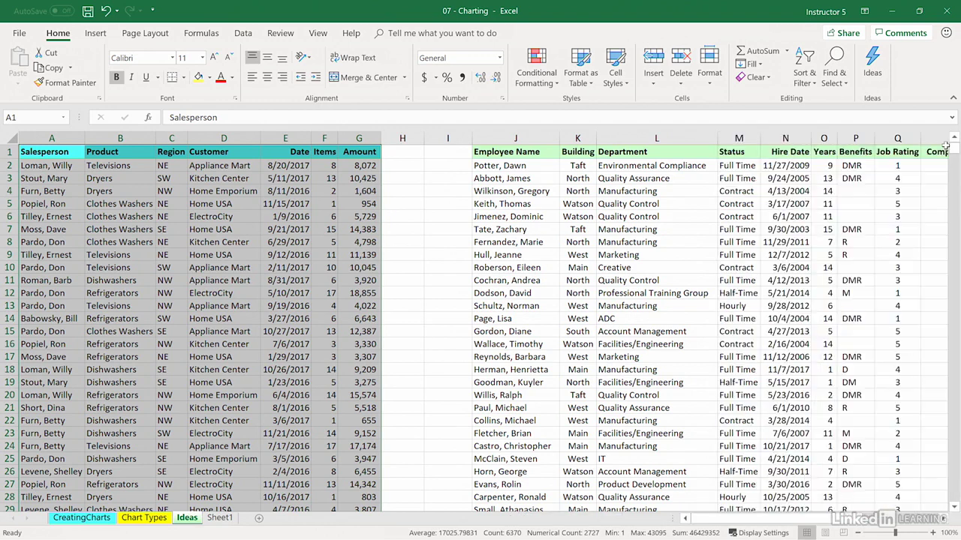
Step: Generate Ideas for the employee table with the Employee Name to Compensation columns
left_click(668, 204)
left_click(945, 519)
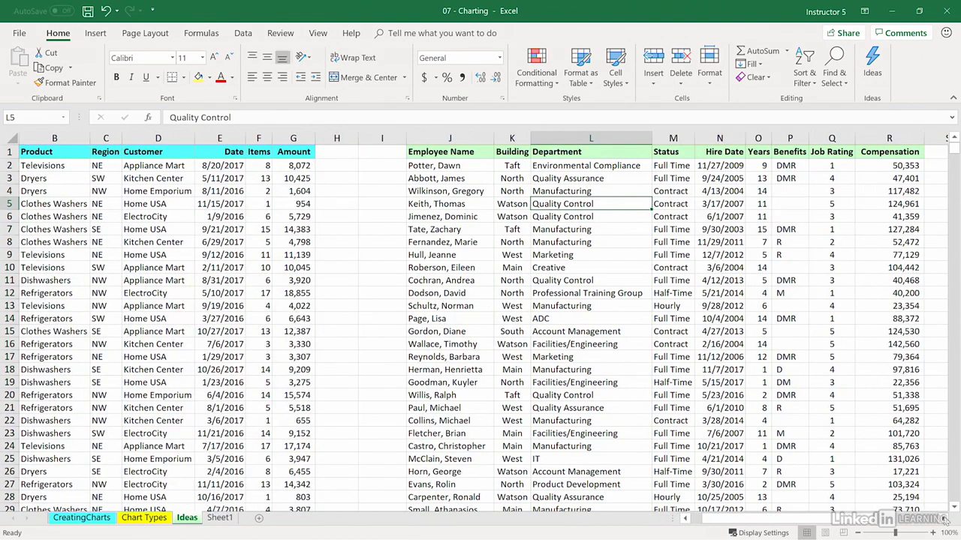
left_click(944, 519)
left_click(944, 519)
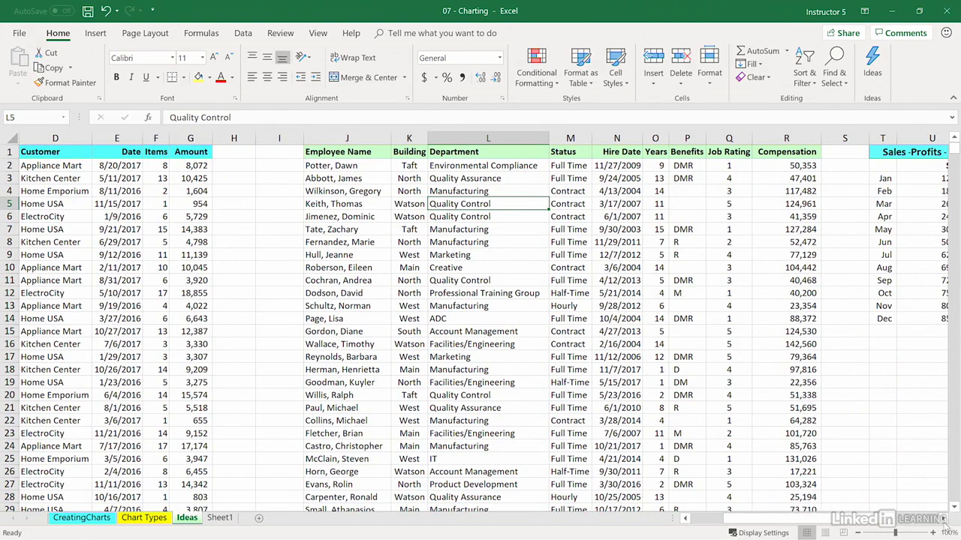
left_click(945, 520)
left_click(944, 519)
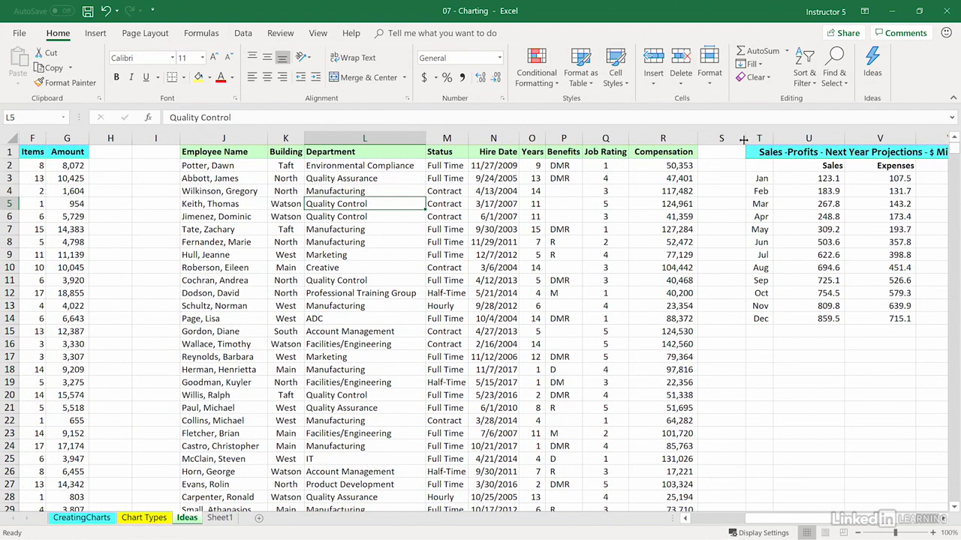
left_click(872, 66)
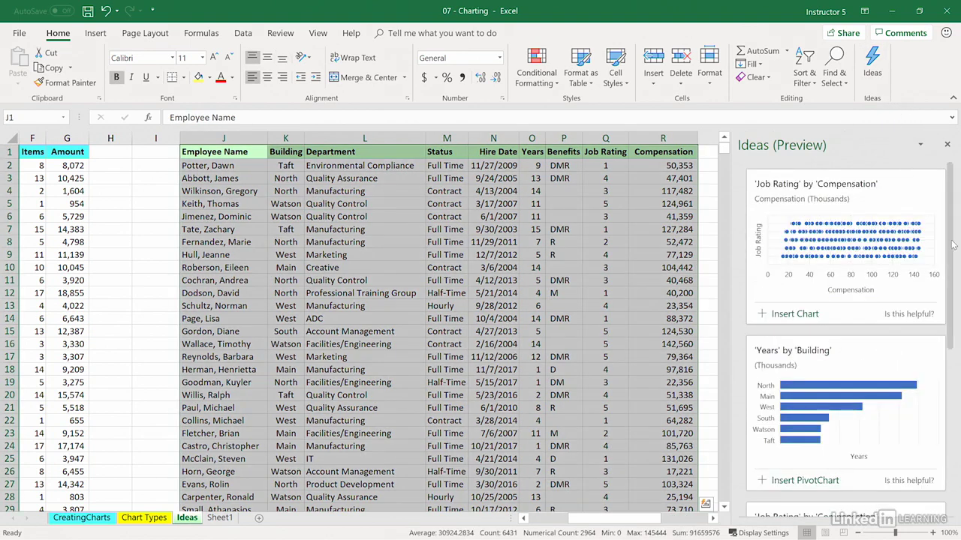
Step: Expand the employee data suggestions to show all results and examine the proposed charts
left_click_drag(952, 244, 943, 422)
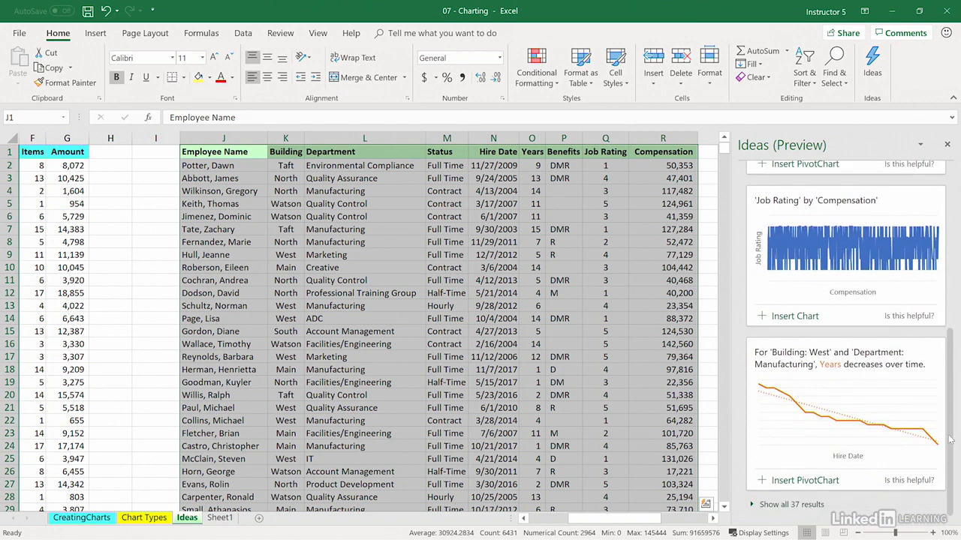
left_click(788, 507)
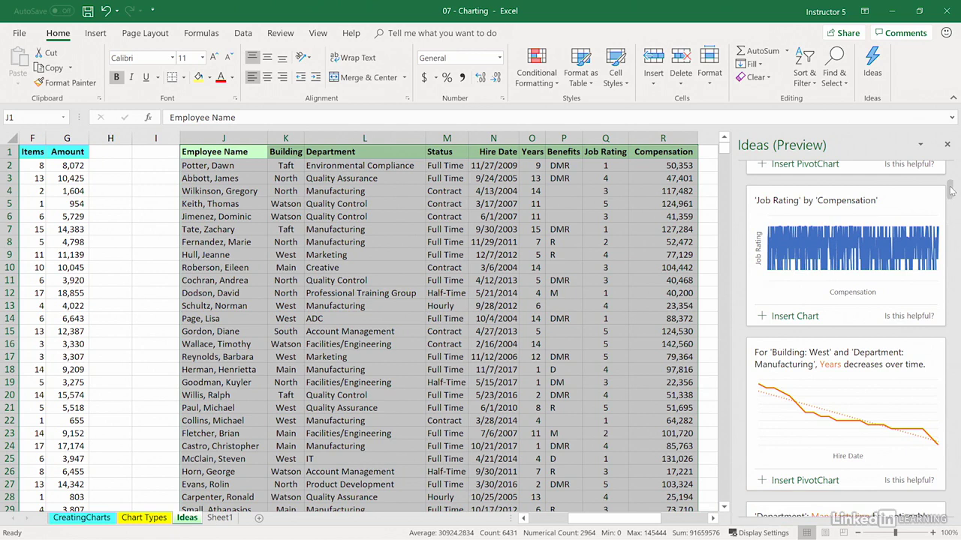
left_click_drag(951, 189, 955, 216)
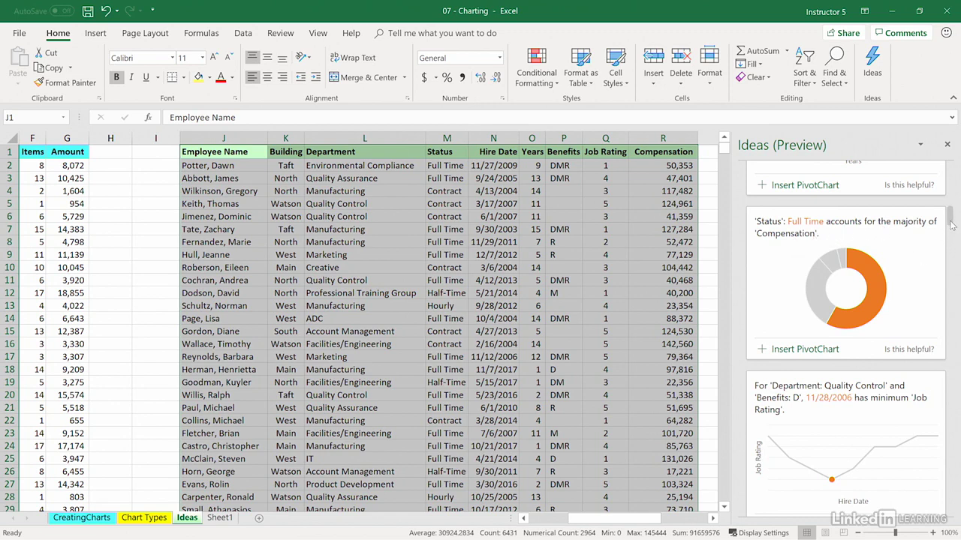
left_click_drag(951, 226, 953, 245)
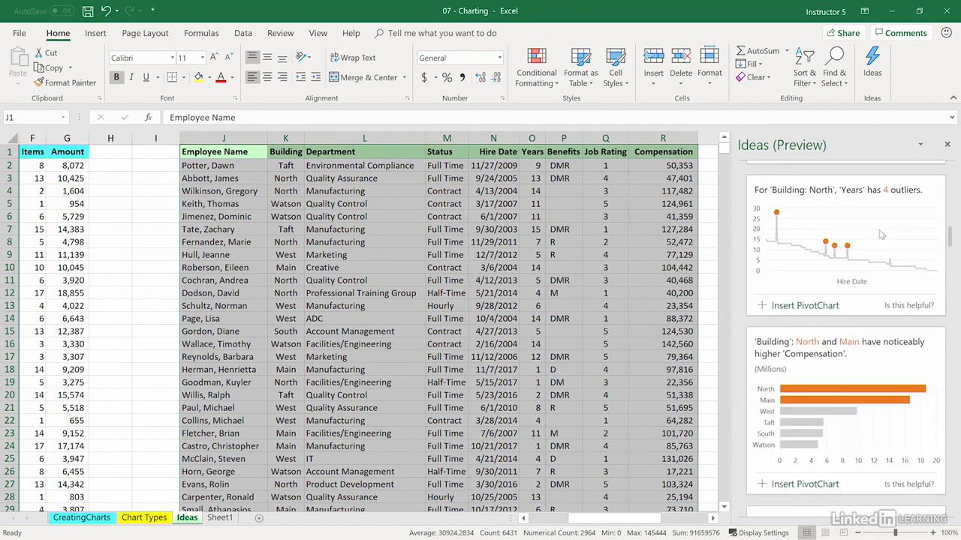
Step: Generate Ideas for the Sales-Profits Next Year Projections table and look through the suggested charts
left_click(703, 180)
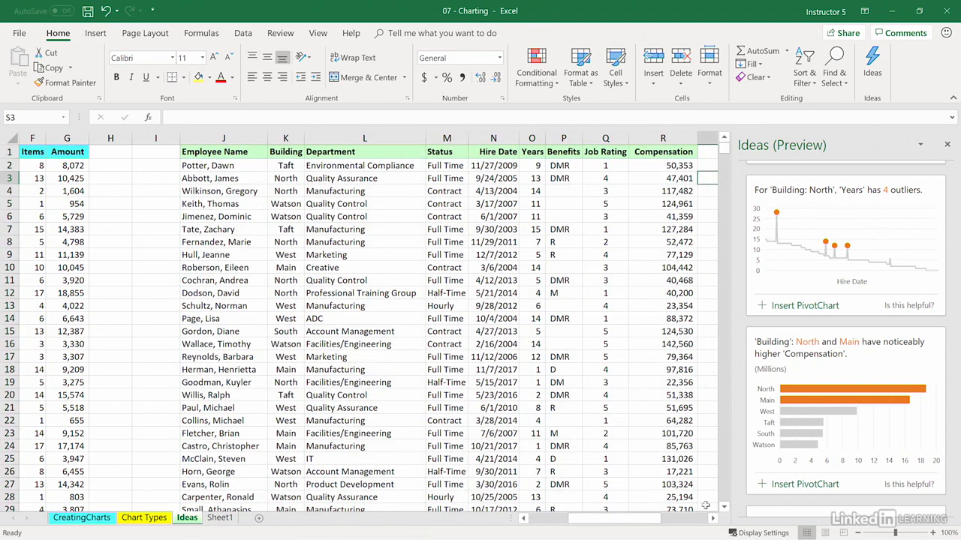
scroll(713, 518, "right", 8)
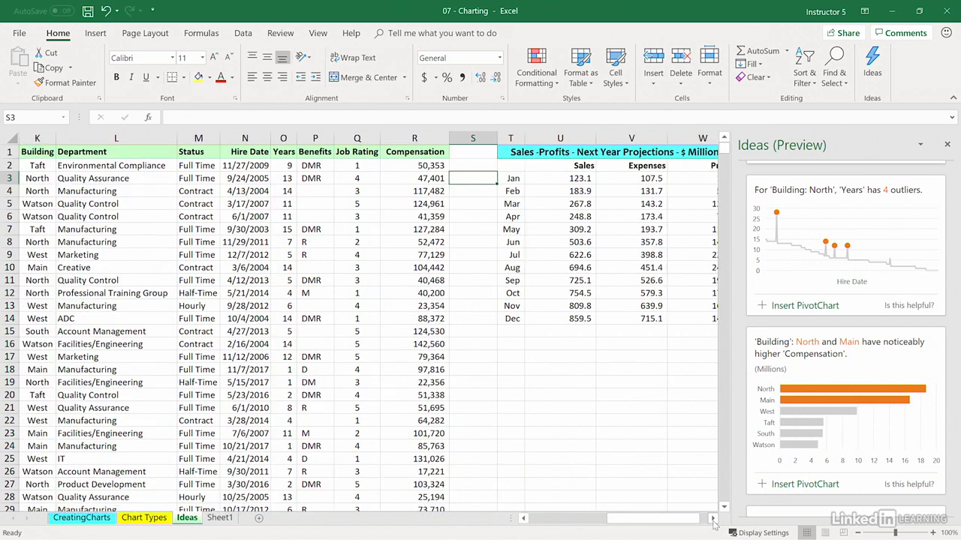
left_click(438, 204)
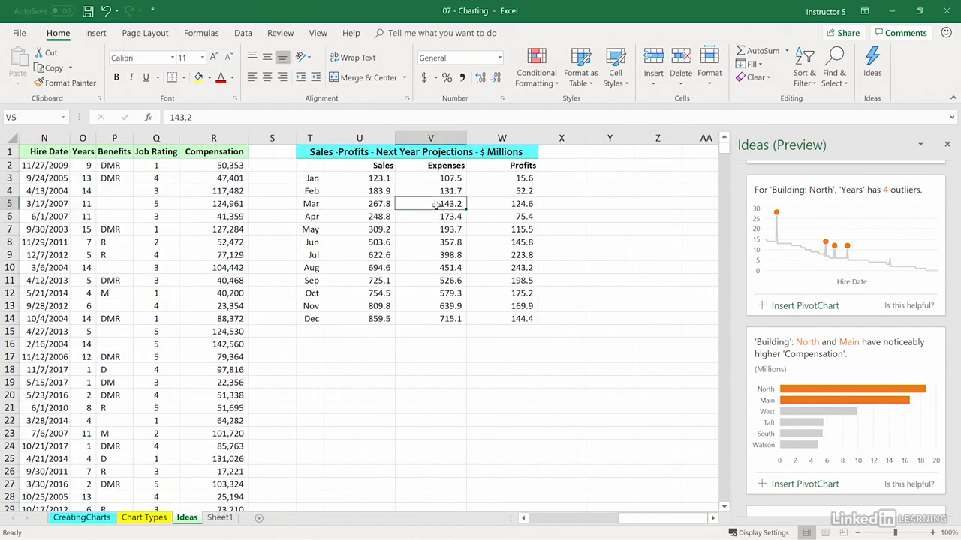
left_click(873, 63)
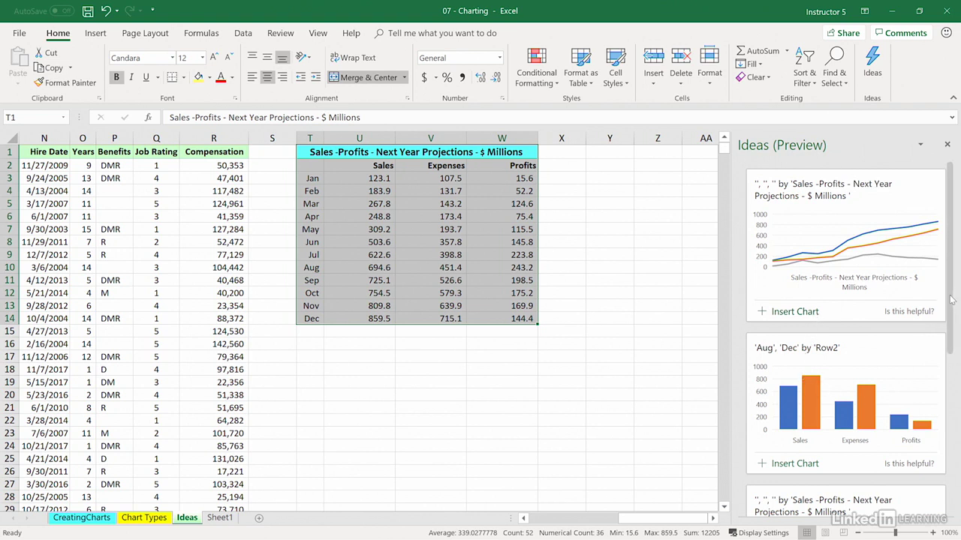
left_click_drag(951, 300, 948, 461)
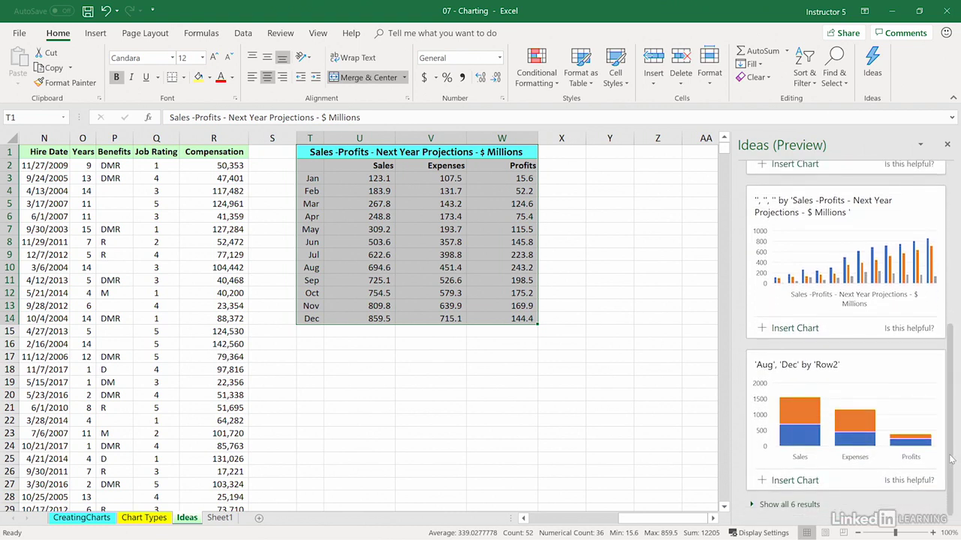